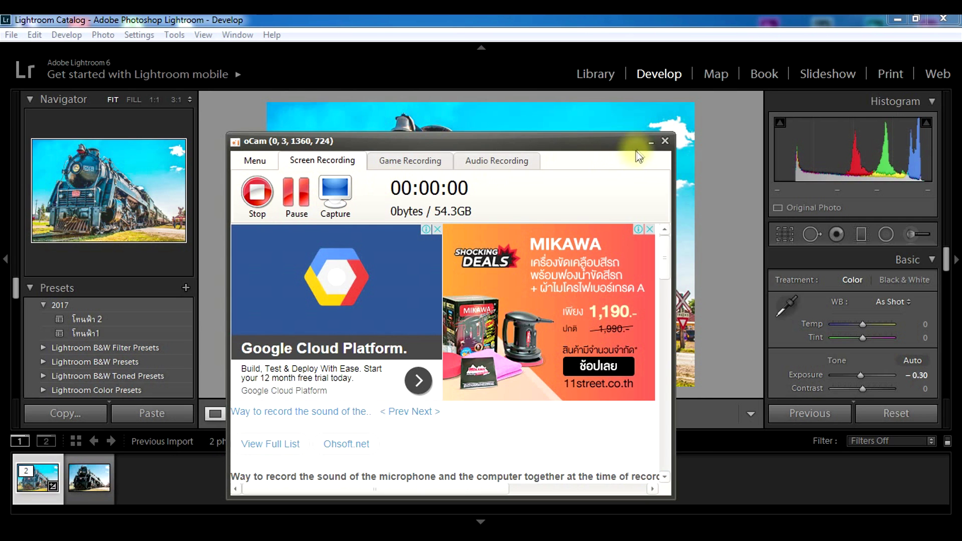
# - Close the oCam recorder window to reveal Lightroom's Develop view with the toned locomotive photo
pyautogui.click(639, 145)
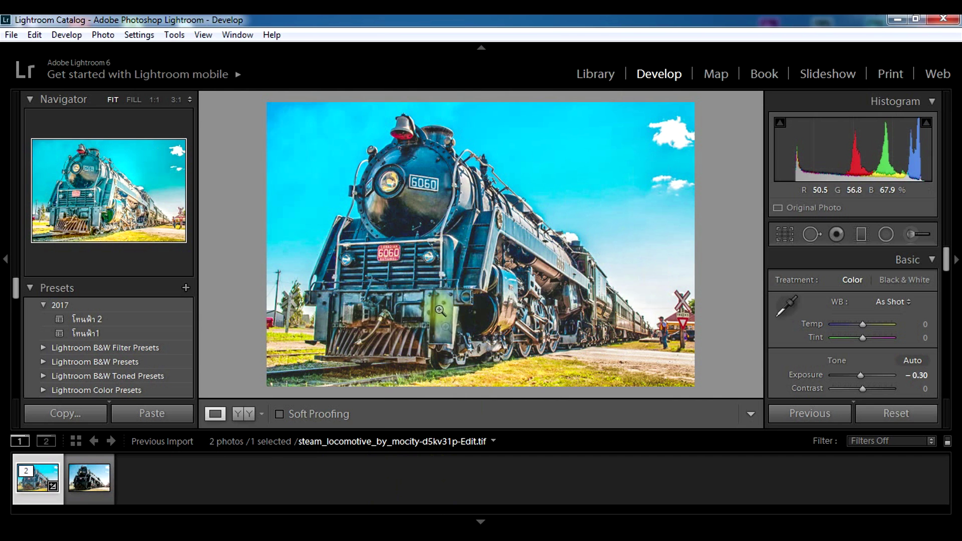
# - Remove the edited copy from the catalog, leaving only the original locomotive photo
pyautogui.click(91, 478)
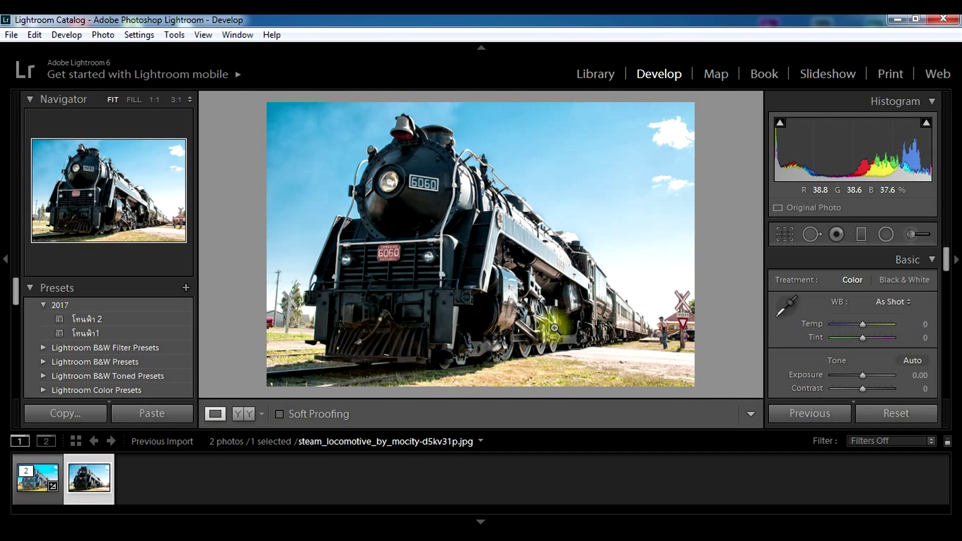
pyautogui.click(29, 490)
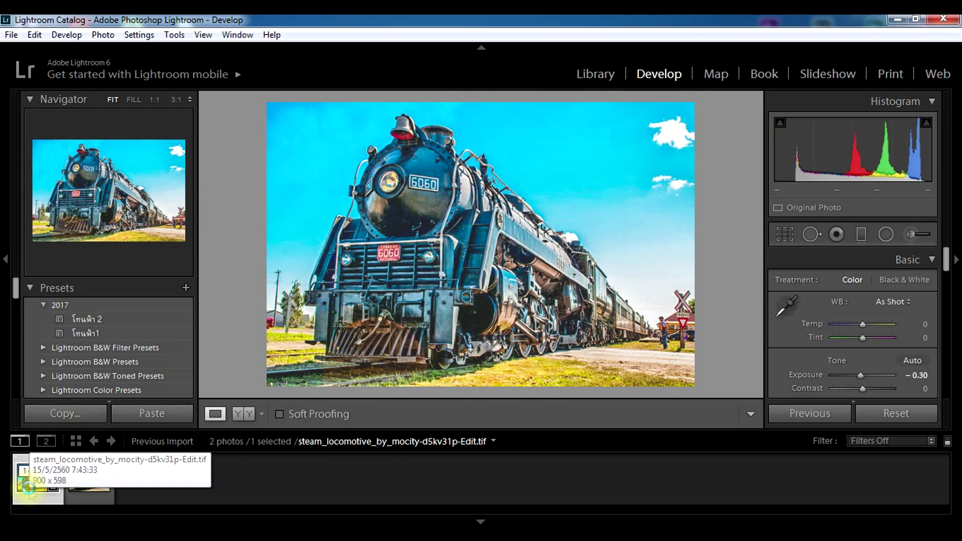
pyautogui.press('Delete')
pyautogui.click(506, 306)
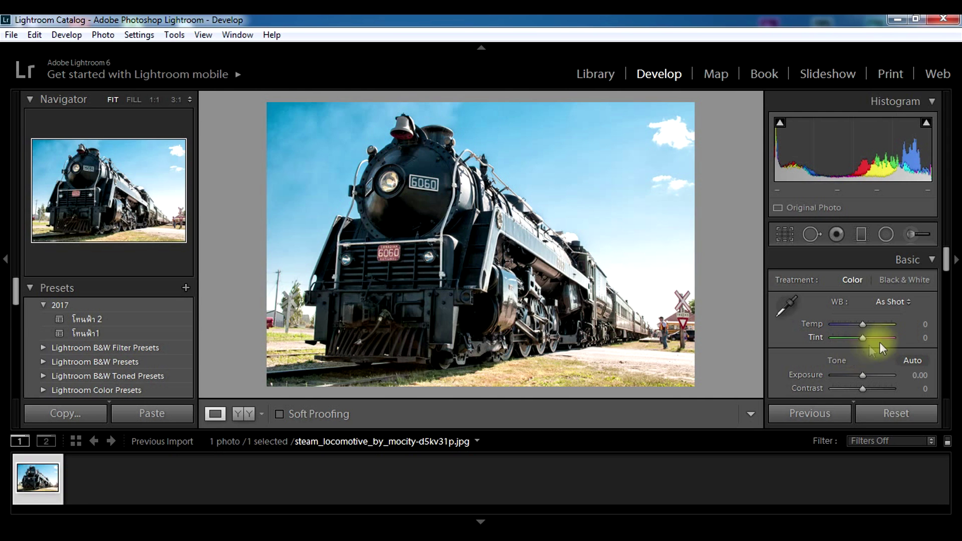
pyautogui.scroll(-5, 874, 363)
# - Set Whites to −100 and Blacks to +100 in the Basic panel
pyautogui.scroll(-2, 872, 365)
pyautogui.scroll(3, 872, 366)
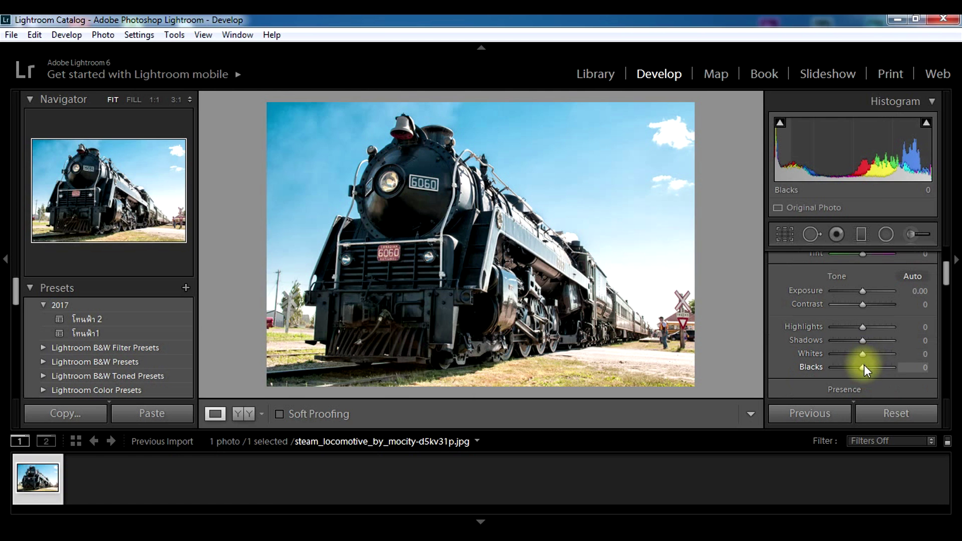
pyautogui.moveTo(864, 353)
pyautogui.mouseDown()
pyautogui.moveTo(805, 360)
pyautogui.moveTo(917, 354)
pyautogui.mouseUp()
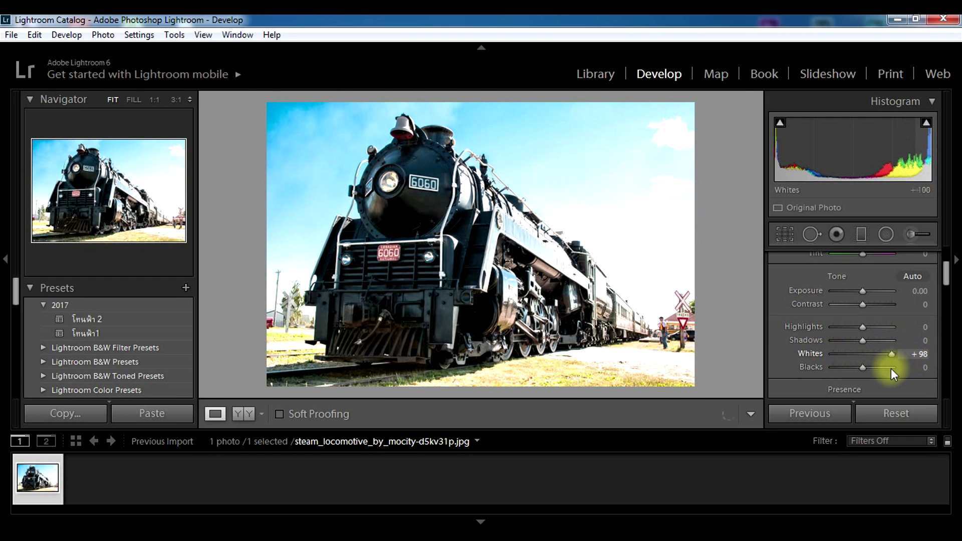
pyautogui.moveTo(891, 354); pyautogui.dragTo(790, 368)
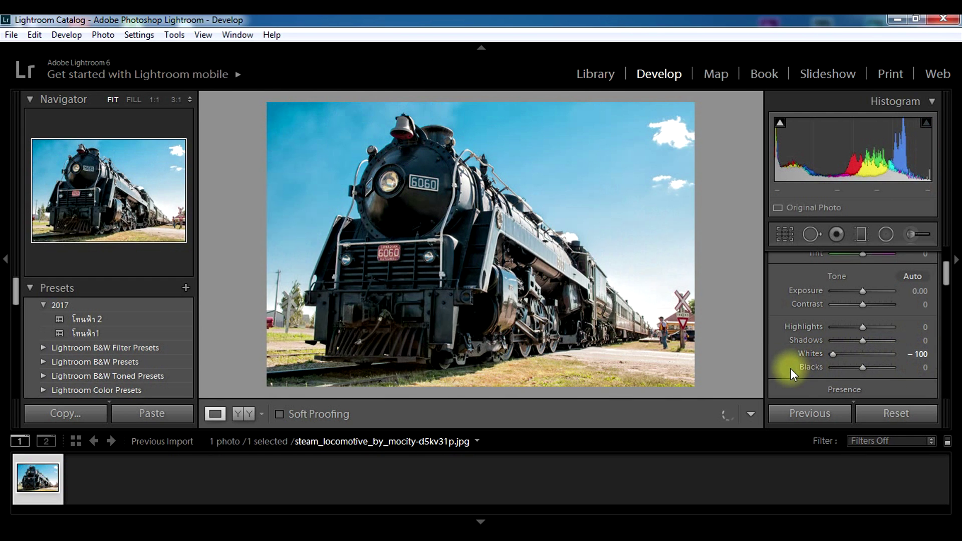
pyautogui.moveTo(862, 368)
pyautogui.mouseDown()
pyautogui.moveTo(930, 364)
pyautogui.moveTo(858, 378)
pyautogui.moveTo(903, 370)
pyautogui.mouseUp()
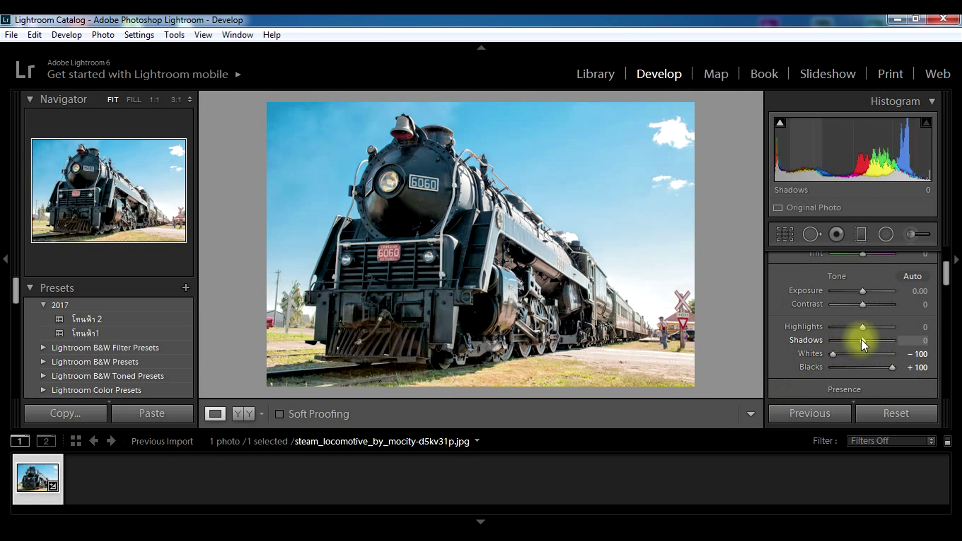
# - Raise Shadows to +69 and pull Highlights down to −100
pyautogui.moveTo(863, 338)
pyautogui.mouseDown()
pyautogui.moveTo(873, 341)
pyautogui.moveTo(855, 342)
pyautogui.moveTo(900, 338)
pyautogui.moveTo(884, 344)
pyautogui.mouseUp()
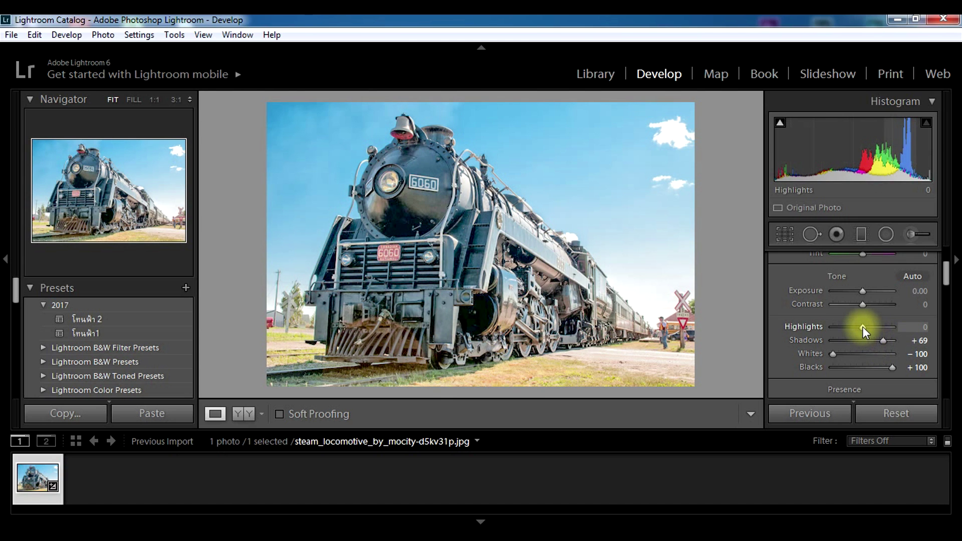
pyautogui.moveTo(862, 326); pyautogui.dragTo(780, 329)
pyautogui.moveTo(837, 324); pyautogui.dragTo(888, 328)
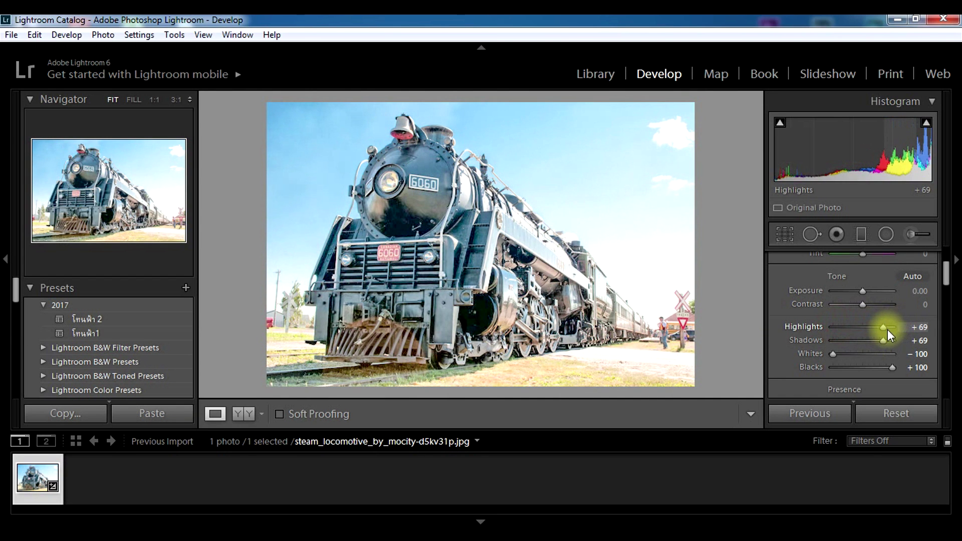
pyautogui.moveTo(888, 328); pyautogui.dragTo(697, 321)
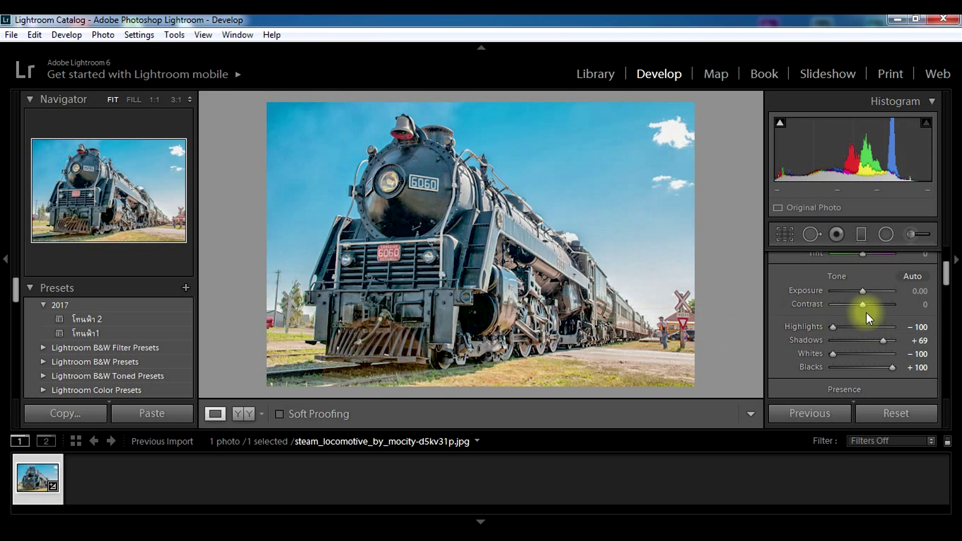
pyautogui.scroll(-2, 865, 331)
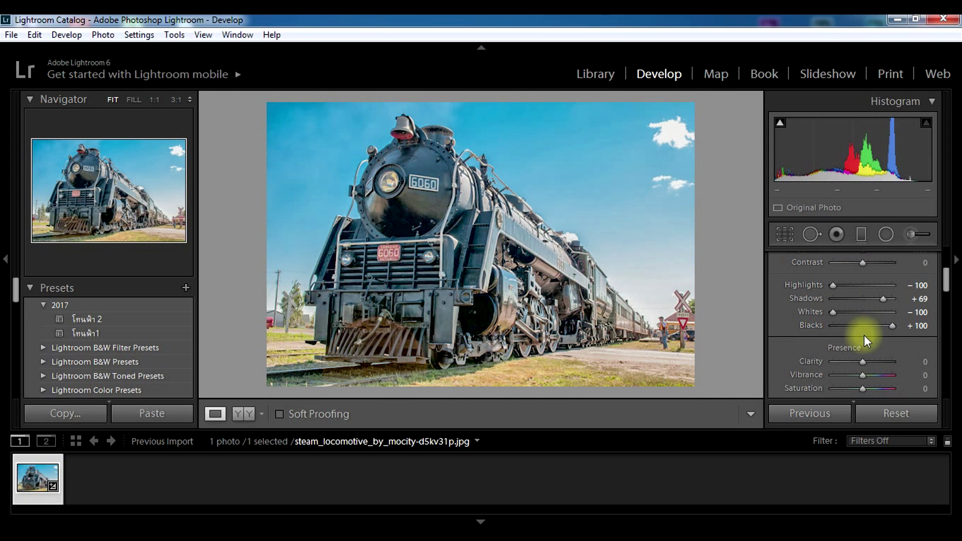
# - Raise Clarity to +24 and nudge Vibrance up to +26 in the Presence section
pyautogui.scroll(2, 854, 347)
pyautogui.scroll(-2, 855, 347)
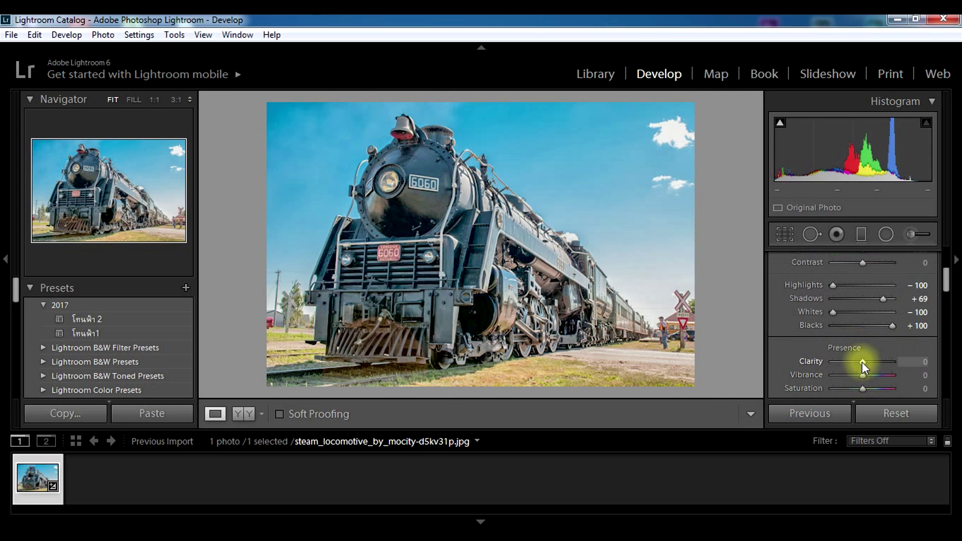
pyautogui.moveTo(862, 361); pyautogui.dragTo(870, 362)
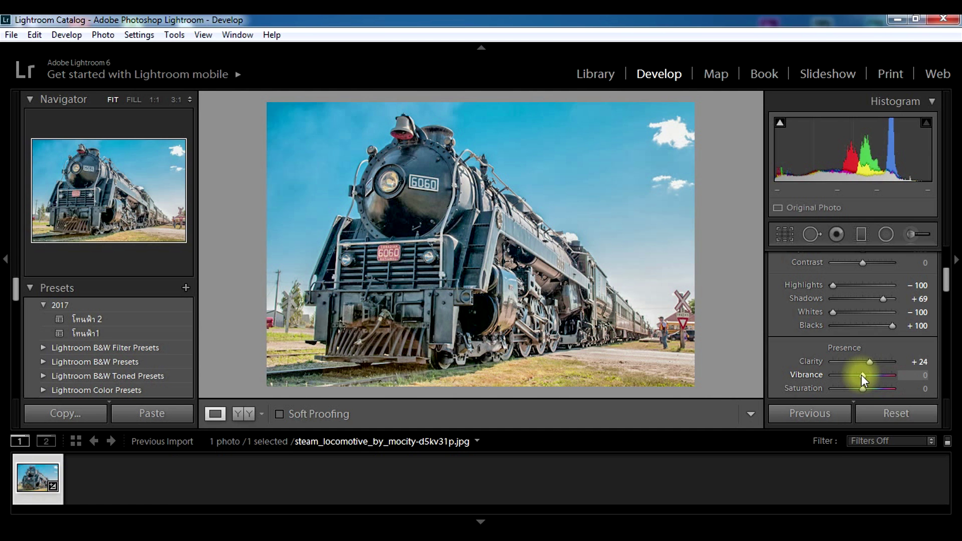
pyautogui.moveTo(861, 375); pyautogui.dragTo(874, 373)
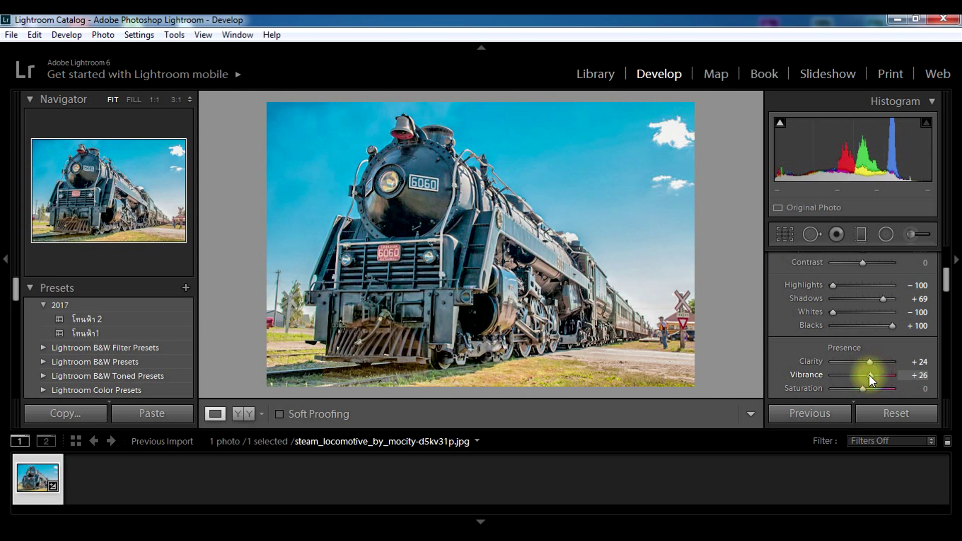
# - Settle Vibrance at +19 and Saturation at +33 after trying stronger values
pyautogui.moveTo(869, 374); pyautogui.dragTo(892, 374)
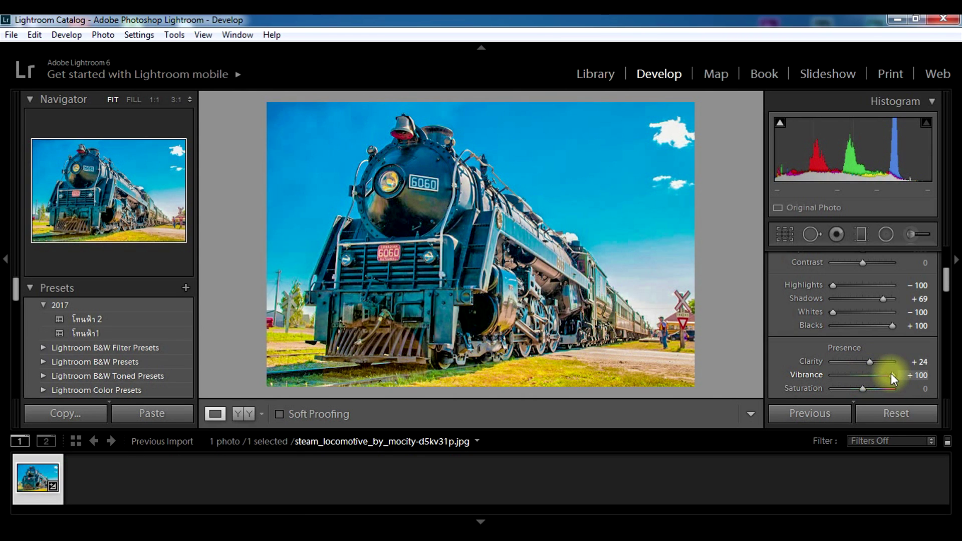
pyautogui.moveTo(891, 374); pyautogui.dragTo(867, 375)
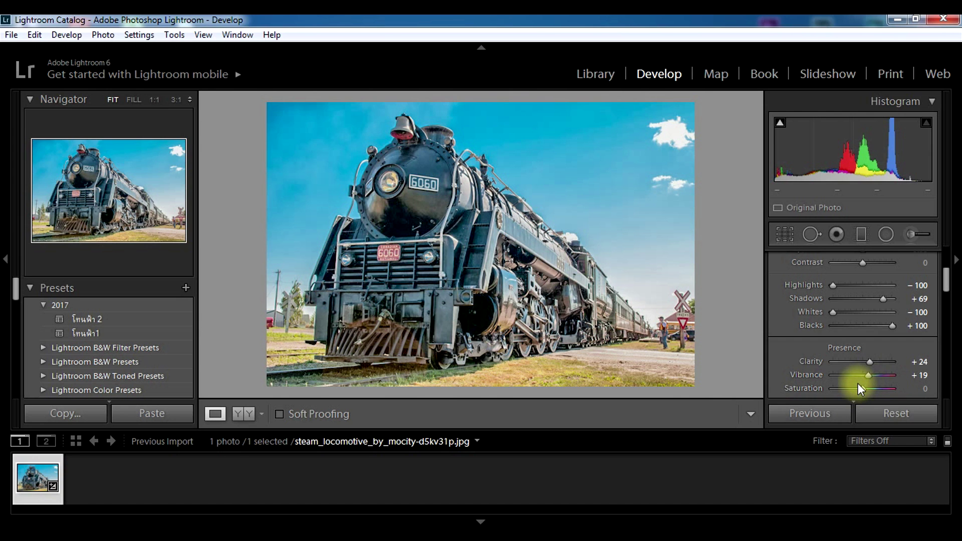
pyautogui.moveTo(857, 383); pyautogui.dragTo(882, 389)
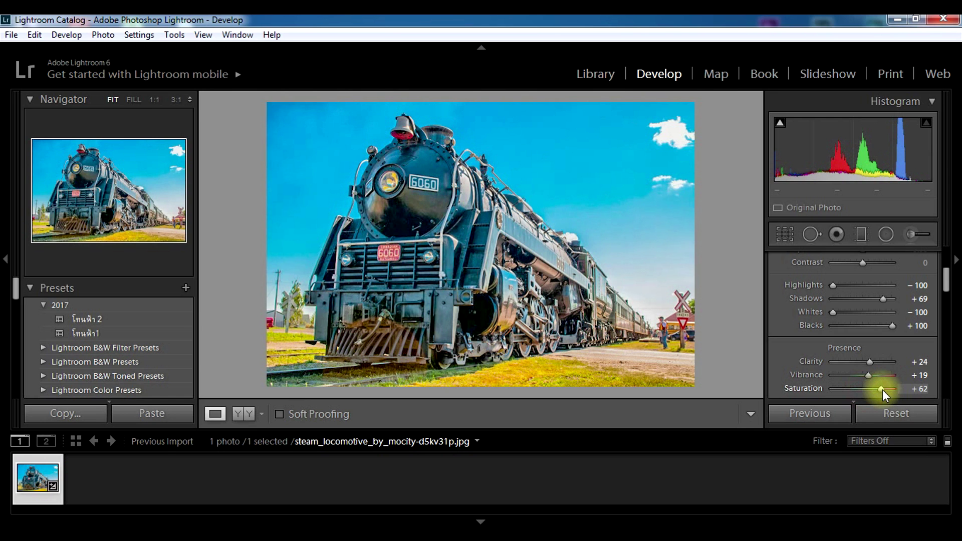
pyautogui.moveTo(881, 388); pyautogui.dragTo(877, 390)
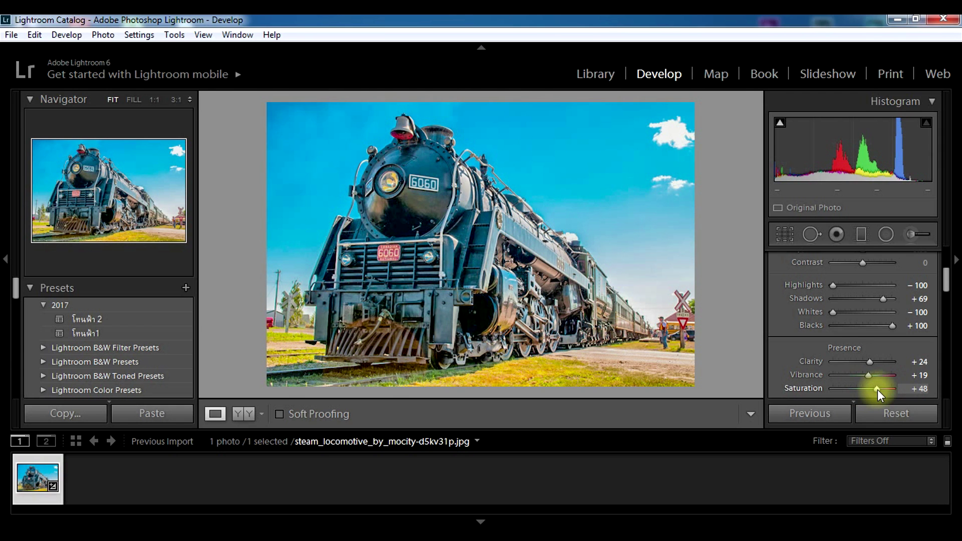
pyautogui.moveTo(879, 388)
pyautogui.mouseDown()
pyautogui.moveTo(865, 389)
pyautogui.moveTo(894, 386)
pyautogui.moveTo(876, 389)
pyautogui.mouseUp()
pyautogui.moveTo(877, 389); pyautogui.dragTo(872, 390)
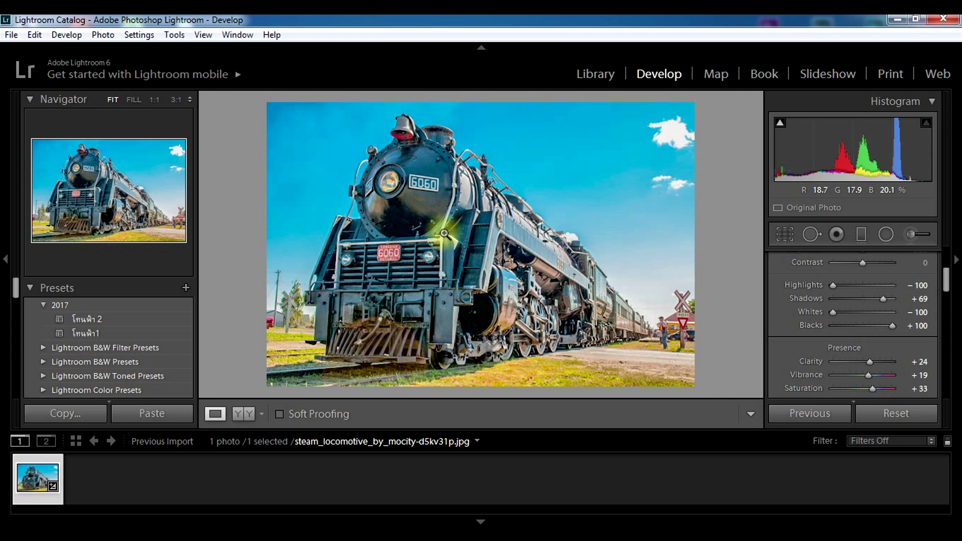
# - Zoom the photo to 1:1 and back to fit, then bring up its Edit In choices
pyautogui.rightClick(462, 195)
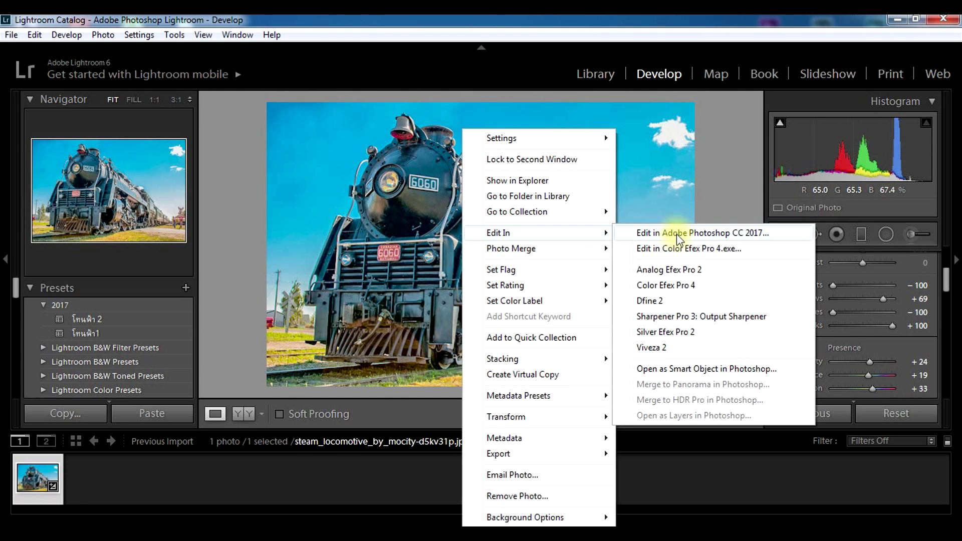
pyautogui.moveTo(526, 233)
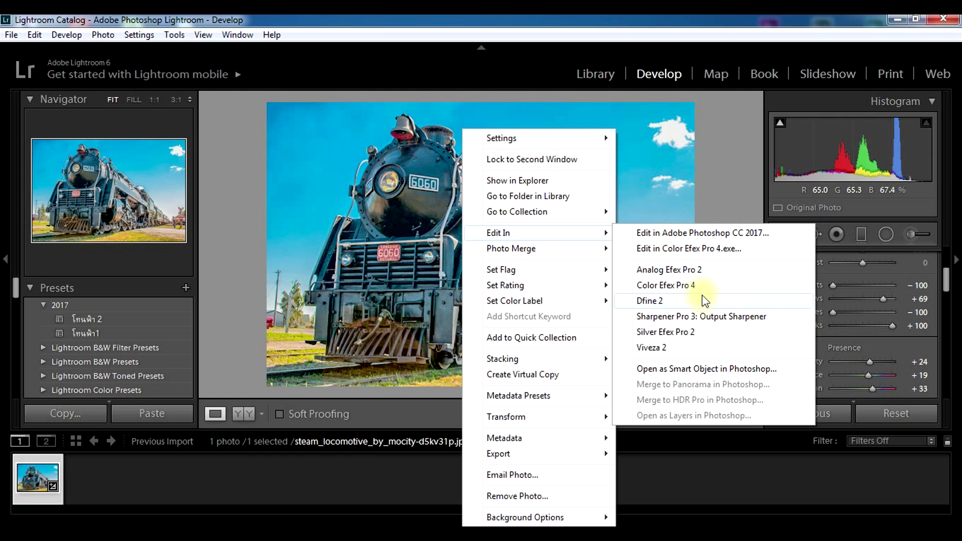
pyautogui.click(388, 267)
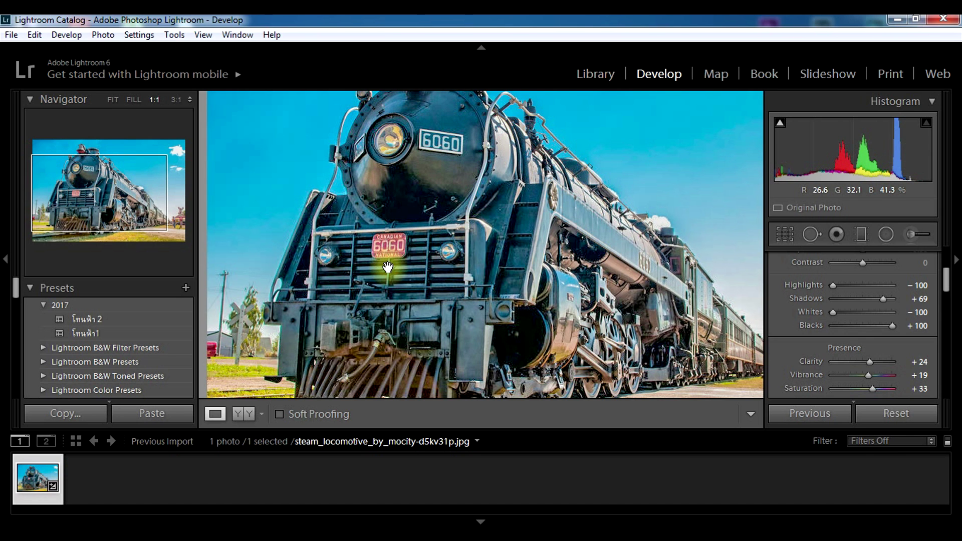
pyautogui.click(388, 265)
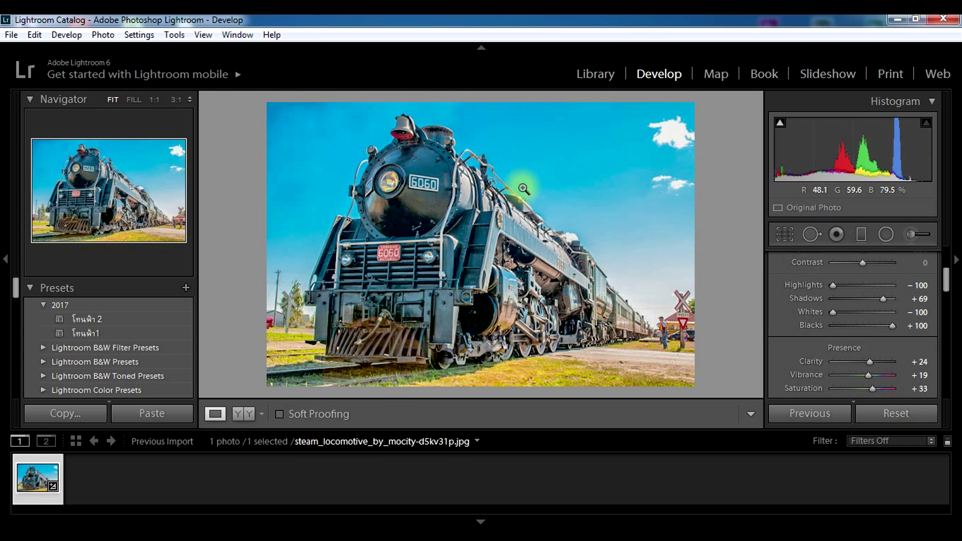
pyautogui.rightClick(522, 184)
pyautogui.moveTo(597, 232)
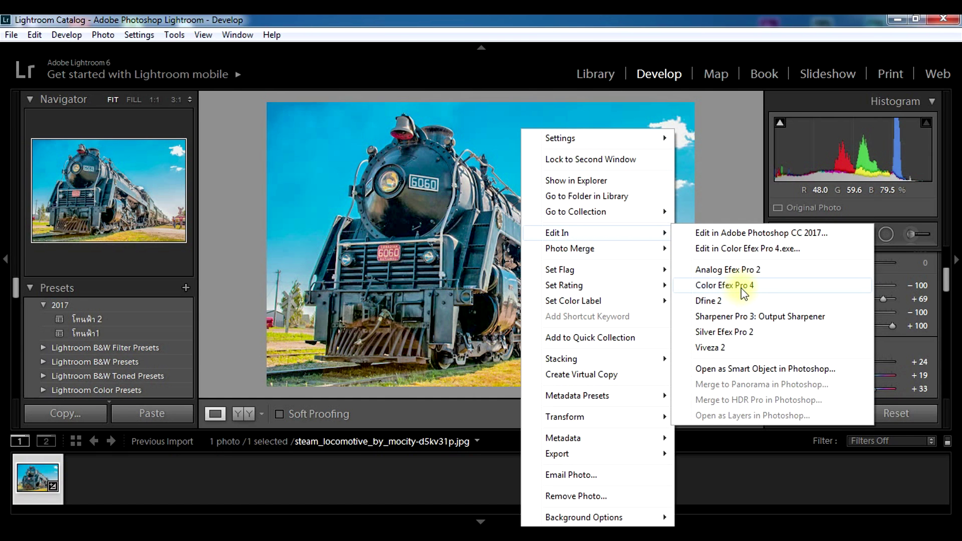
# - Send a copy with Lightroom adjustments to Color Efex Pro 4 and apply the High Key filter
pyautogui.click(740, 288)
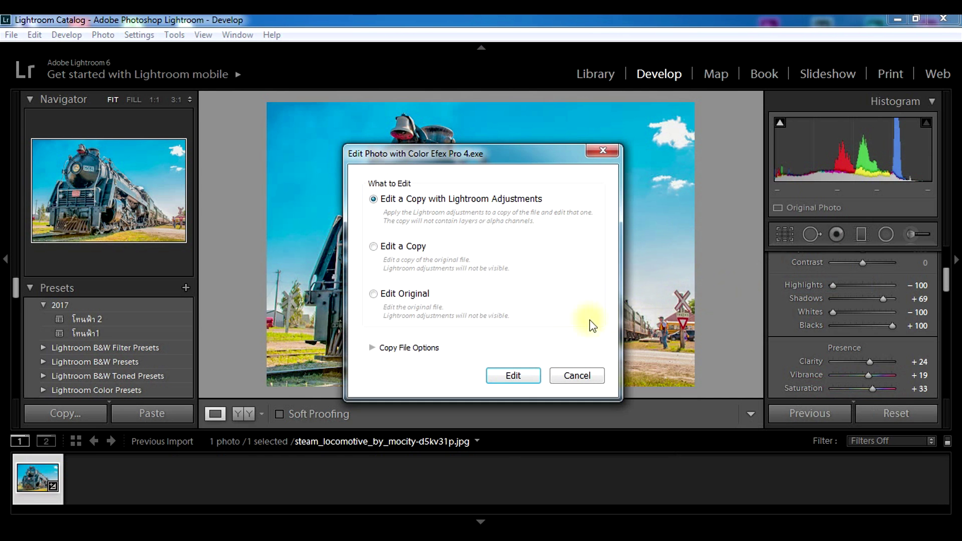
pyautogui.click(520, 381)
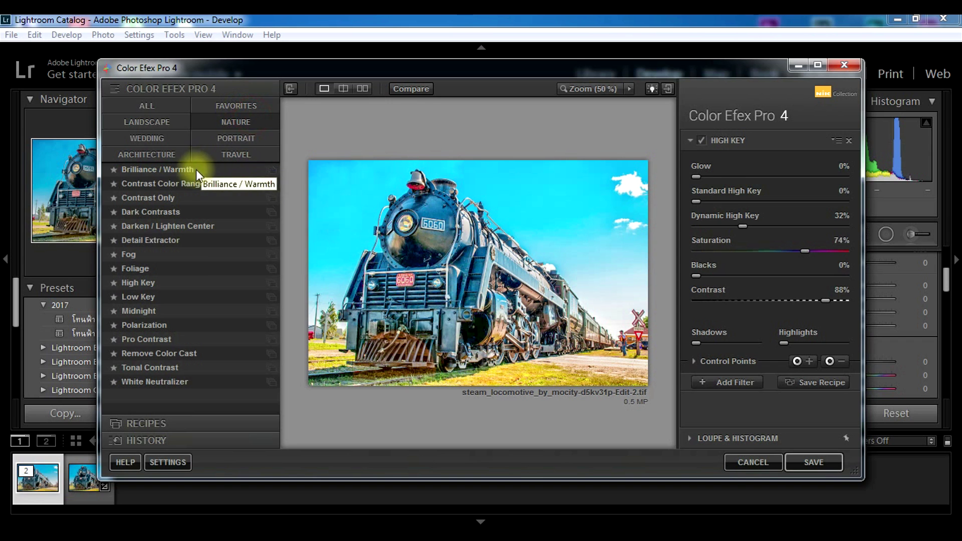
pyautogui.click(170, 283)
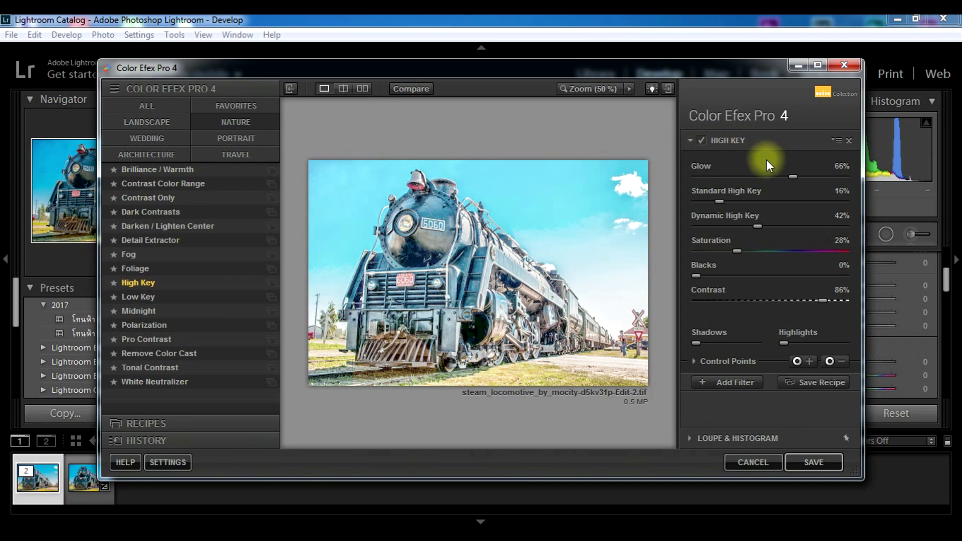
# - Set High Key to no glow, Standard 0%, Dynamic 26%, Saturation 67%, Contrast 86%, and save
pyautogui.moveTo(792, 176); pyautogui.dragTo(695, 177)
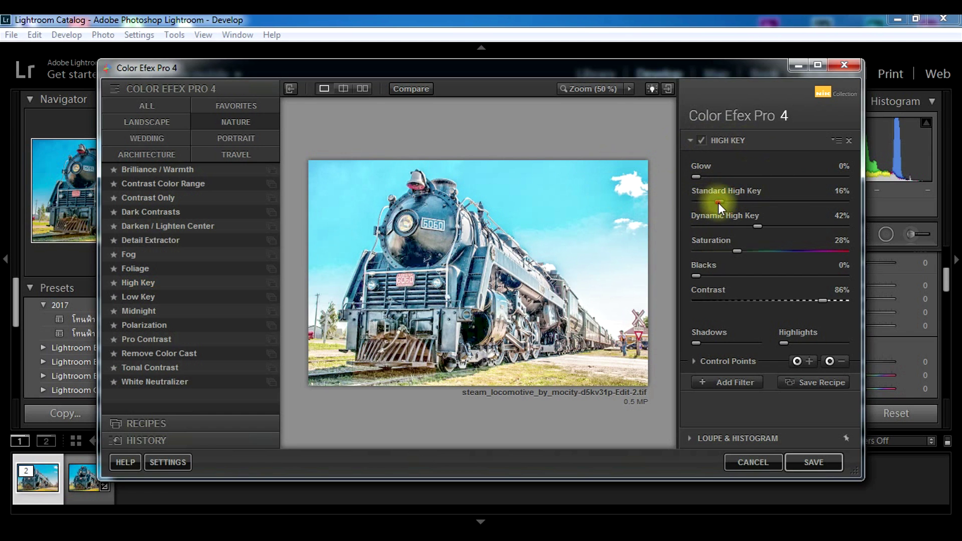
pyautogui.moveTo(717, 202); pyautogui.dragTo(672, 207)
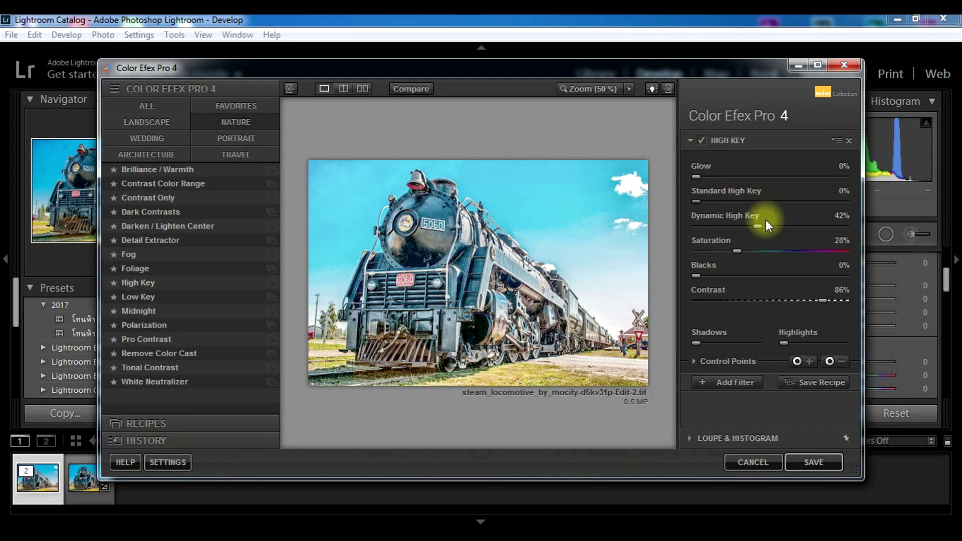
pyautogui.moveTo(757, 226)
pyautogui.mouseDown()
pyautogui.moveTo(725, 226)
pyautogui.moveTo(741, 224)
pyautogui.moveTo(733, 227)
pyautogui.mouseUp()
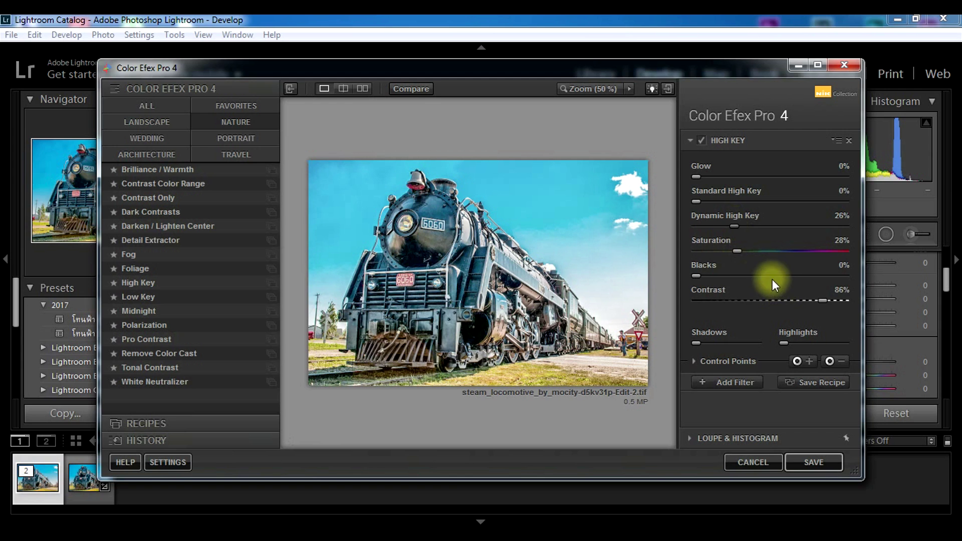
pyautogui.moveTo(736, 251); pyautogui.dragTo(851, 250)
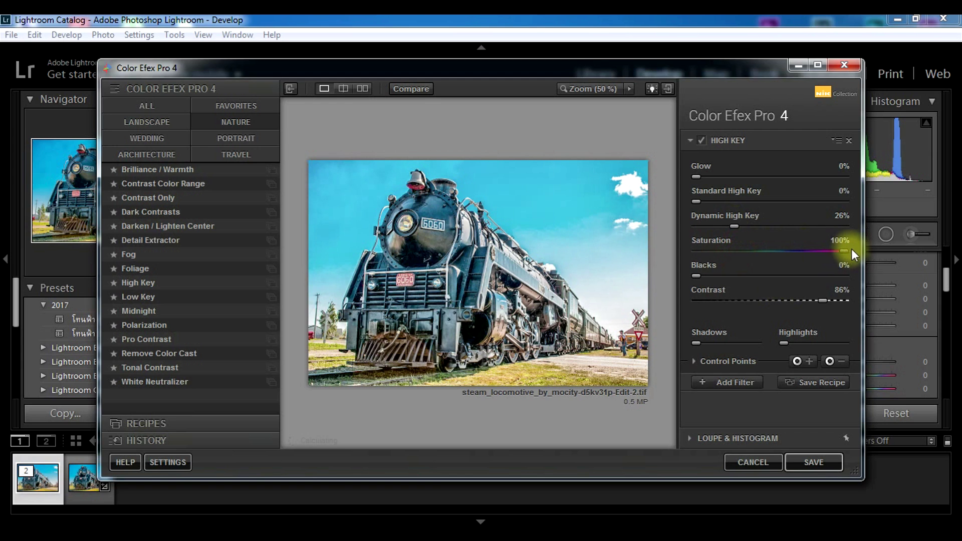
pyautogui.moveTo(816, 258); pyautogui.dragTo(793, 268)
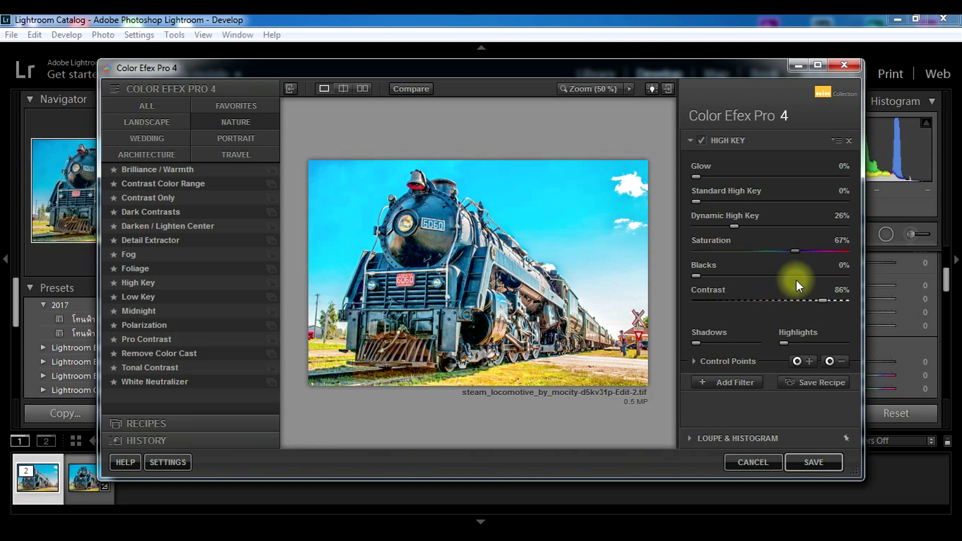
pyautogui.moveTo(696, 277)
pyautogui.mouseDown()
pyautogui.moveTo(715, 273)
pyautogui.moveTo(672, 281)
pyautogui.mouseUp()
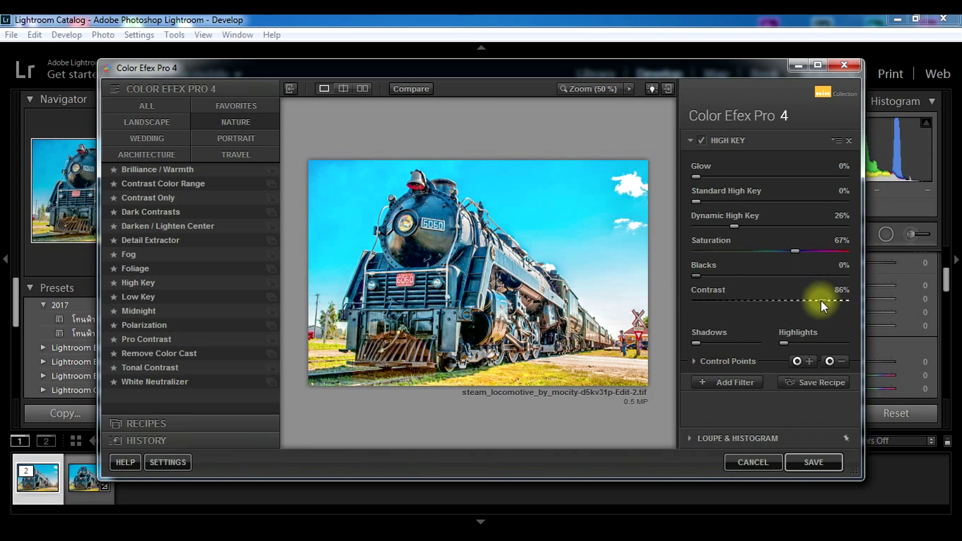
pyautogui.moveTo(823, 300); pyautogui.dragTo(816, 300)
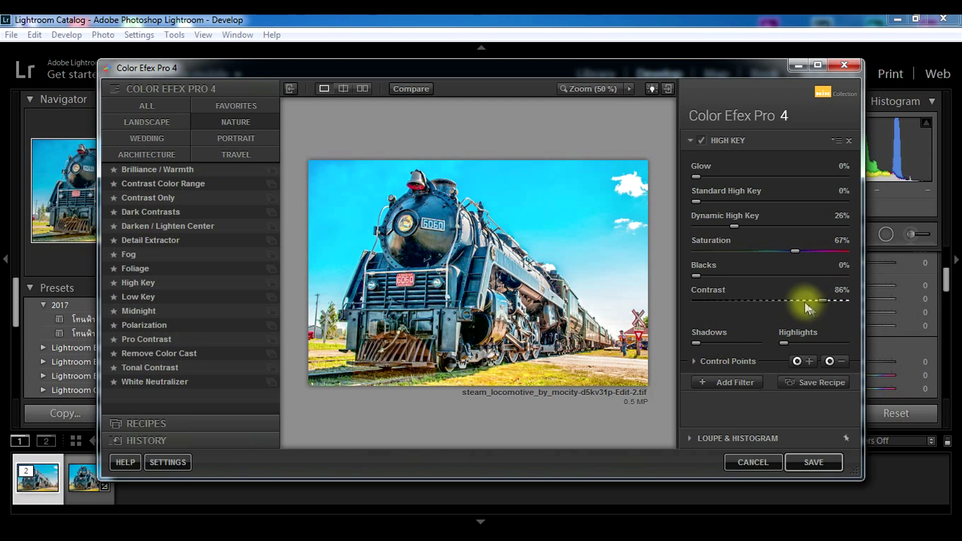
pyautogui.click(796, 461)
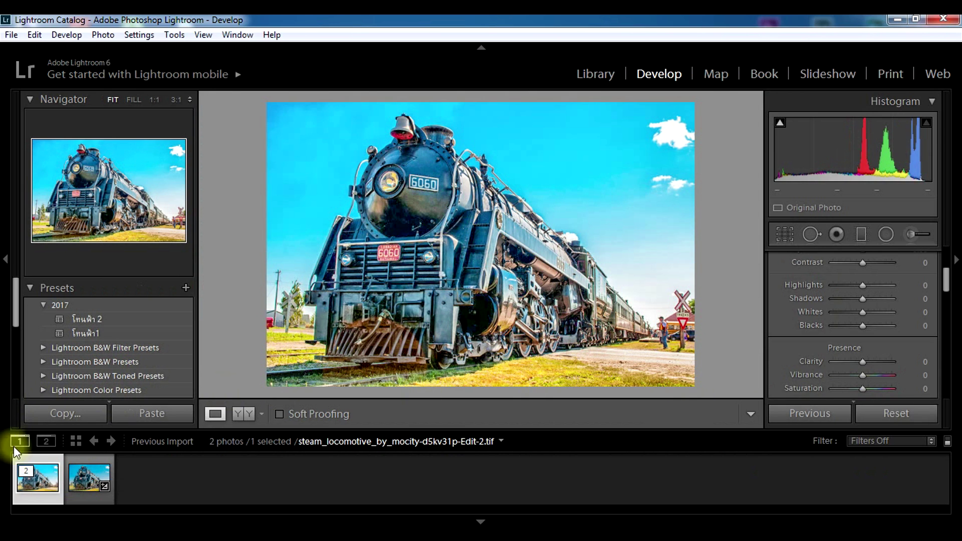
# - Reset the original JPG's basic adjustments, then return to the filtered Edit-2 TIF copy
pyautogui.click(75, 479)
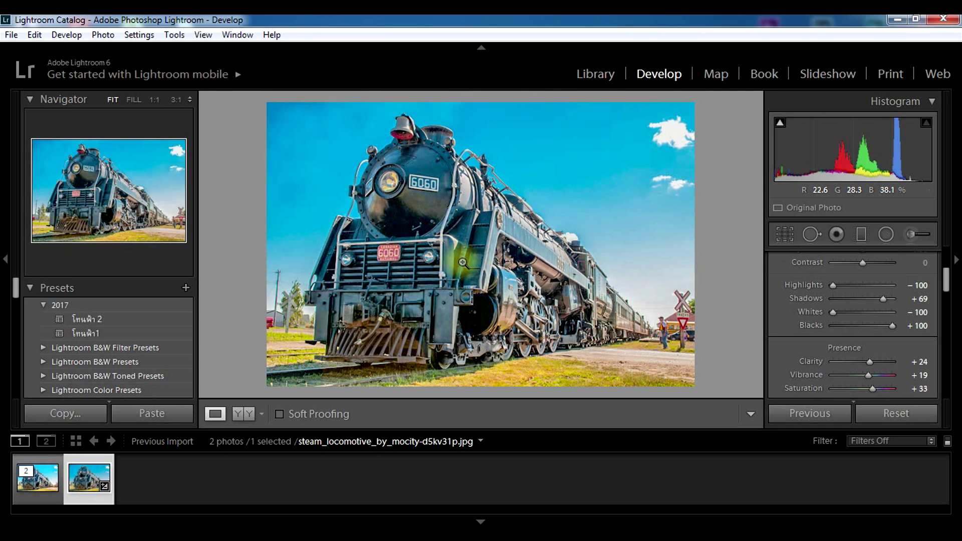
pyautogui.click(897, 410)
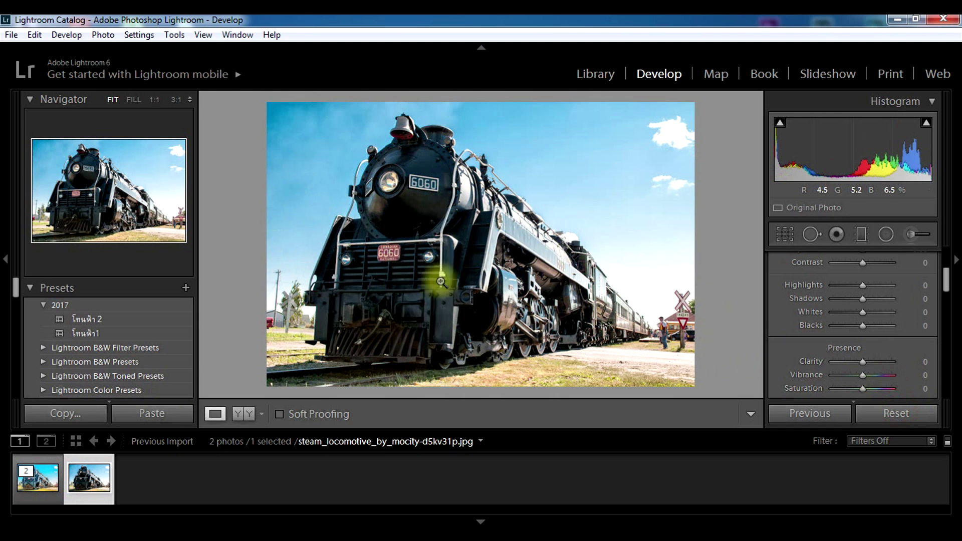
pyautogui.click(29, 487)
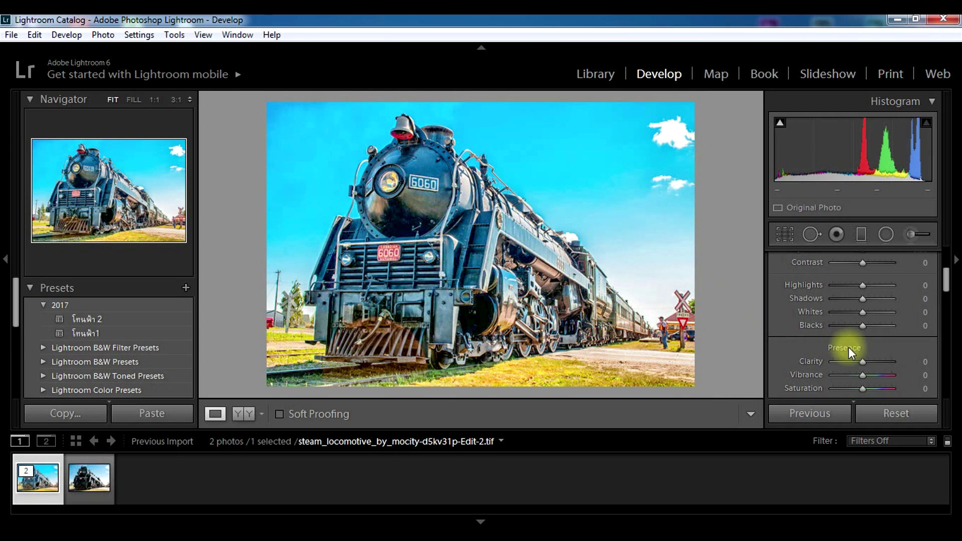
# - Lower the filtered copy's Exposure to −0.24 in the Tone section
pyautogui.scroll(-3, 855, 346)
pyautogui.scroll(1, 855, 346)
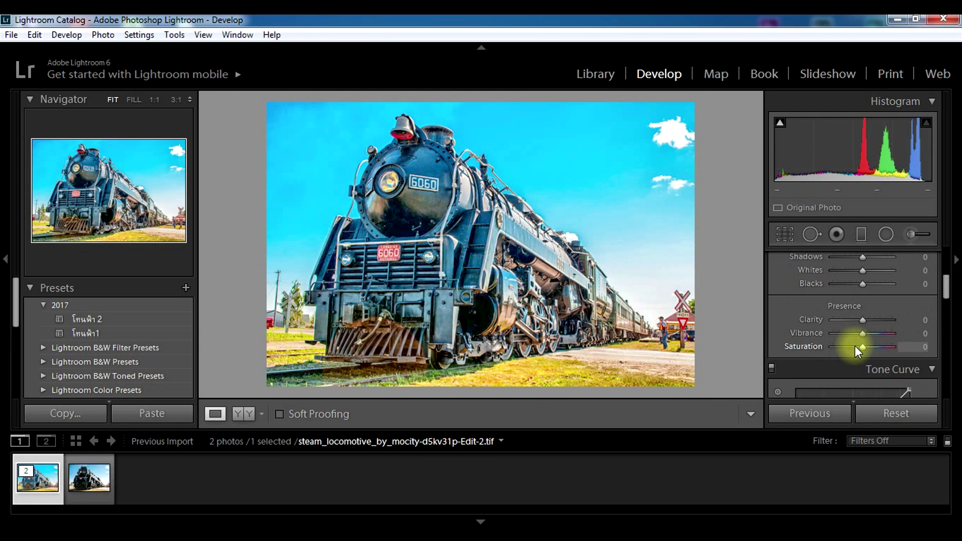
pyautogui.scroll(1, 851, 346)
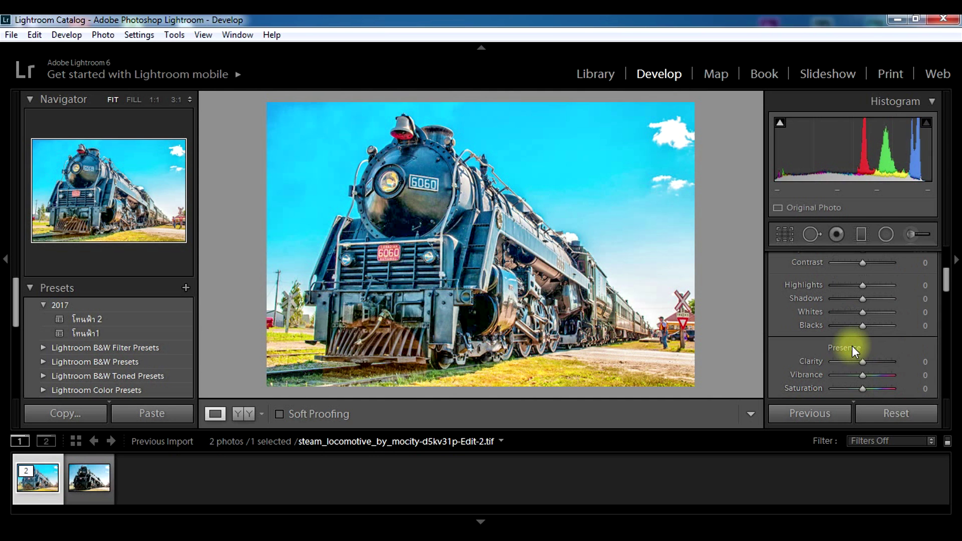
pyautogui.scroll(1, 851, 346)
pyautogui.moveTo(862, 291); pyautogui.dragTo(860, 292)
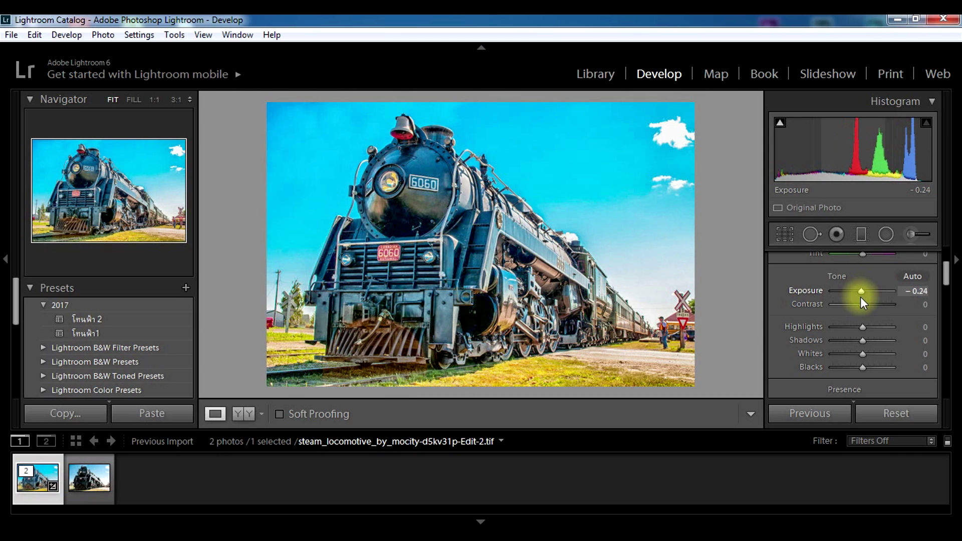
pyautogui.scroll(-5, 860, 297)
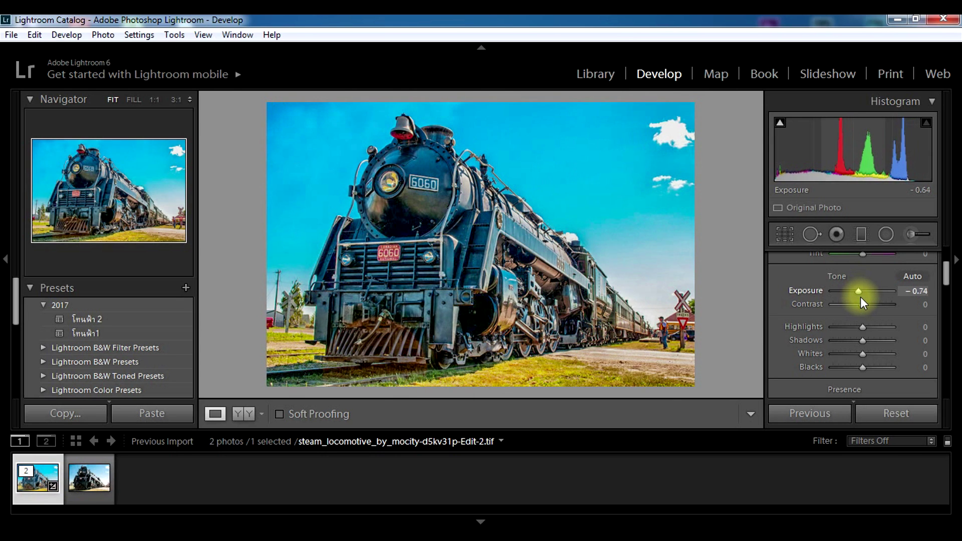
pyautogui.scroll(3, 863, 316)
pyautogui.scroll(-2, 861, 298)
pyautogui.scroll(4, 861, 331)
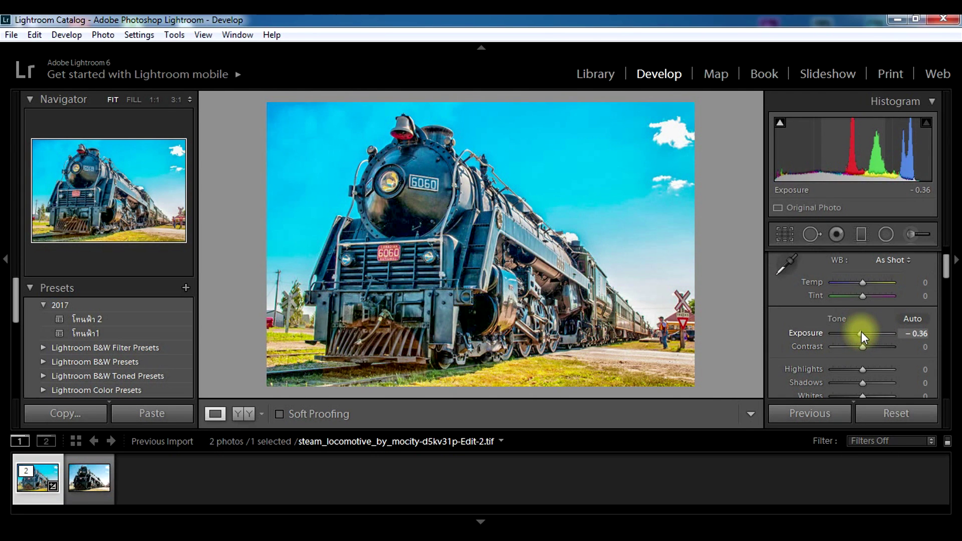
pyautogui.scroll(1, 861, 330)
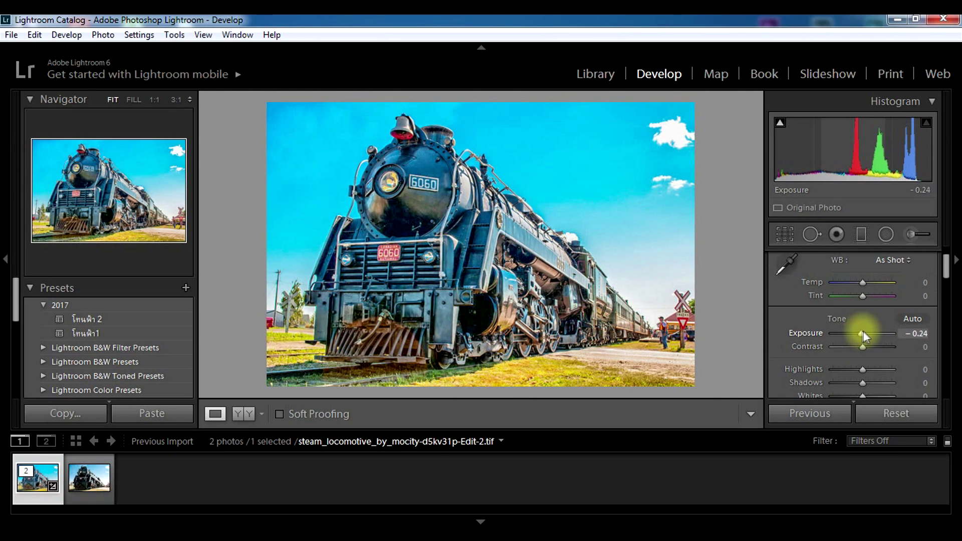
pyautogui.moveTo(944, 263); pyautogui.dragTo(950, 316)
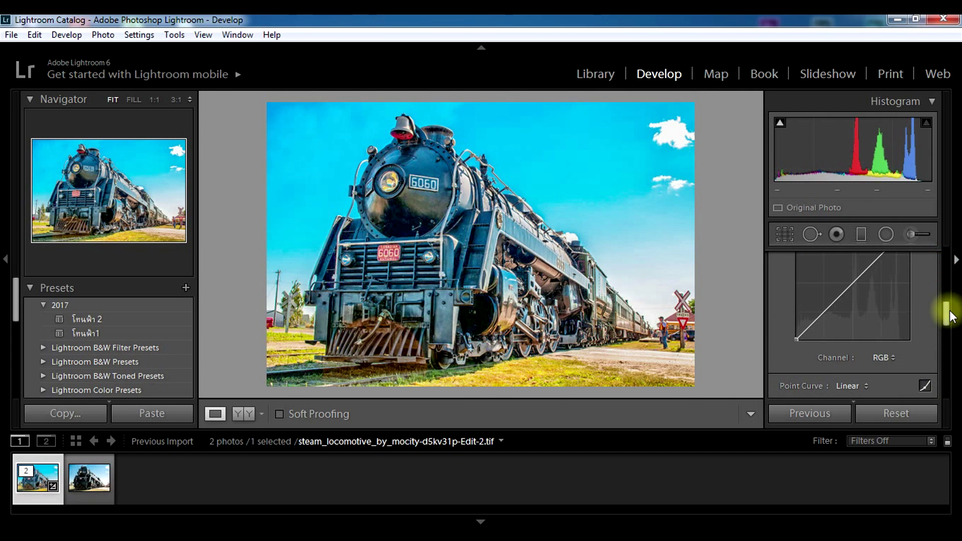
# - Switch the Tone Curve to point editing and lift the black endpoint to brighten shadows
pyautogui.scroll(2, 906, 357)
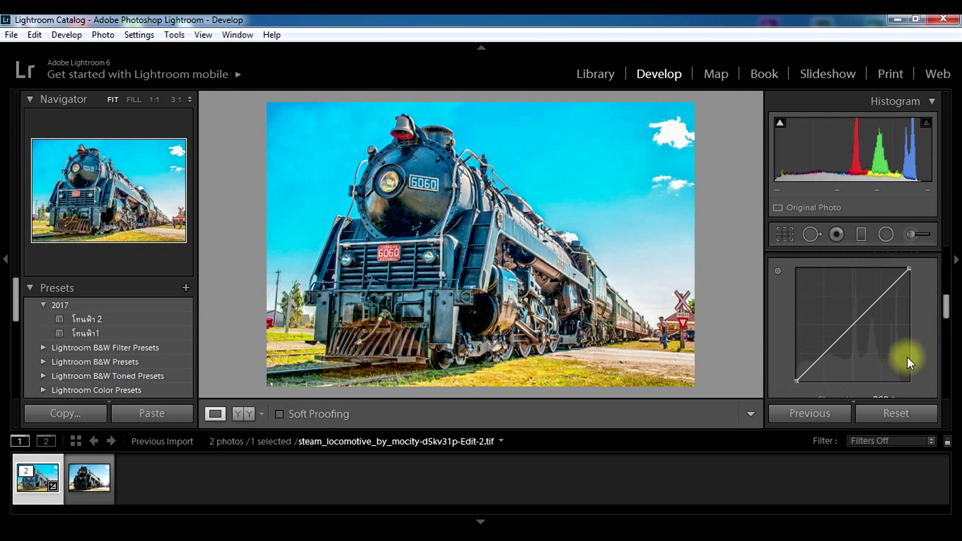
pyautogui.scroll(-1, 919, 386)
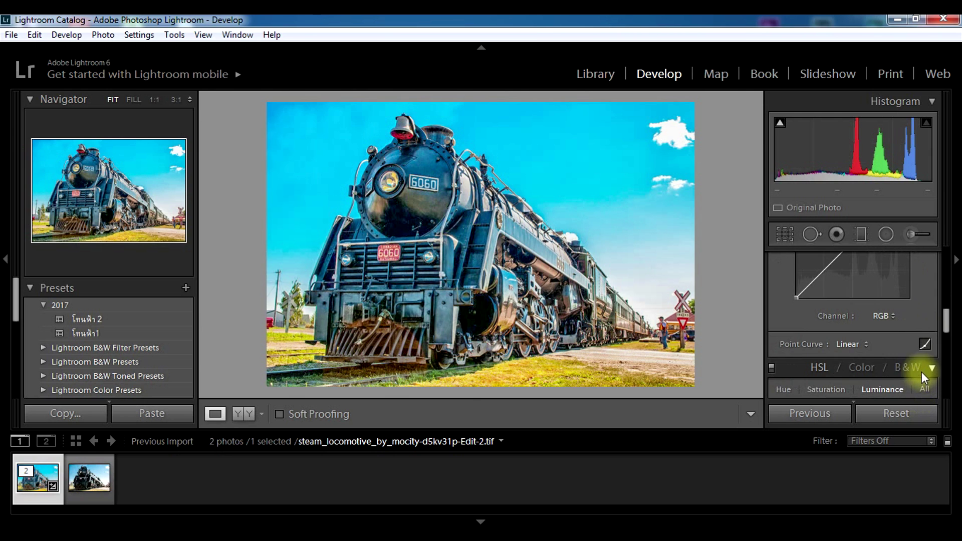
pyautogui.click(924, 343)
pyautogui.click(925, 361)
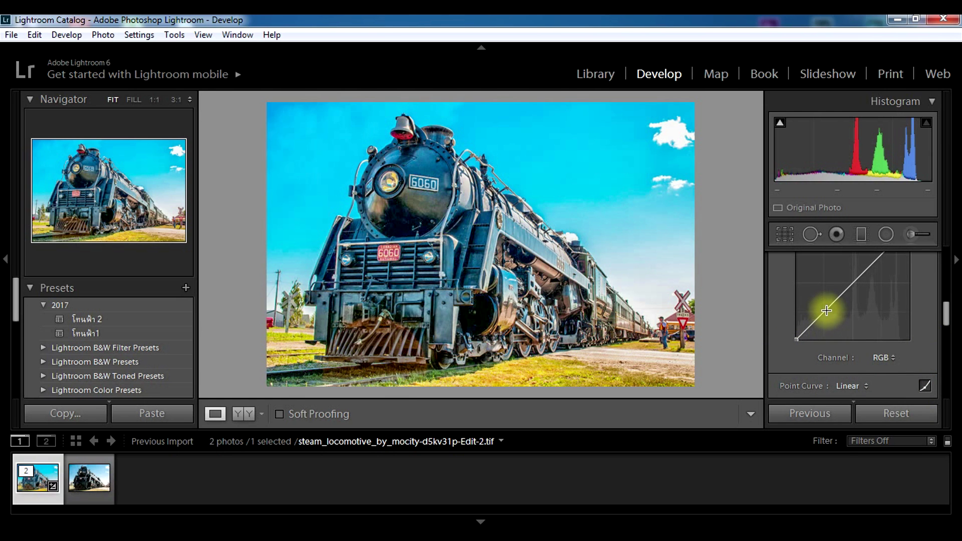
pyautogui.scroll(1, 841, 286)
pyautogui.scroll(-1, 854, 332)
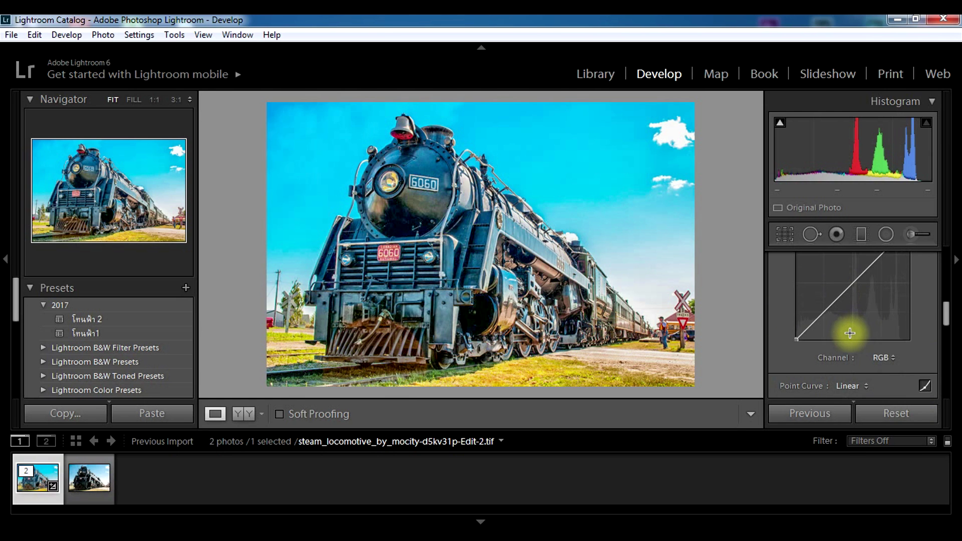
pyautogui.click(796, 340)
pyautogui.moveTo(795, 341); pyautogui.dragTo(792, 327)
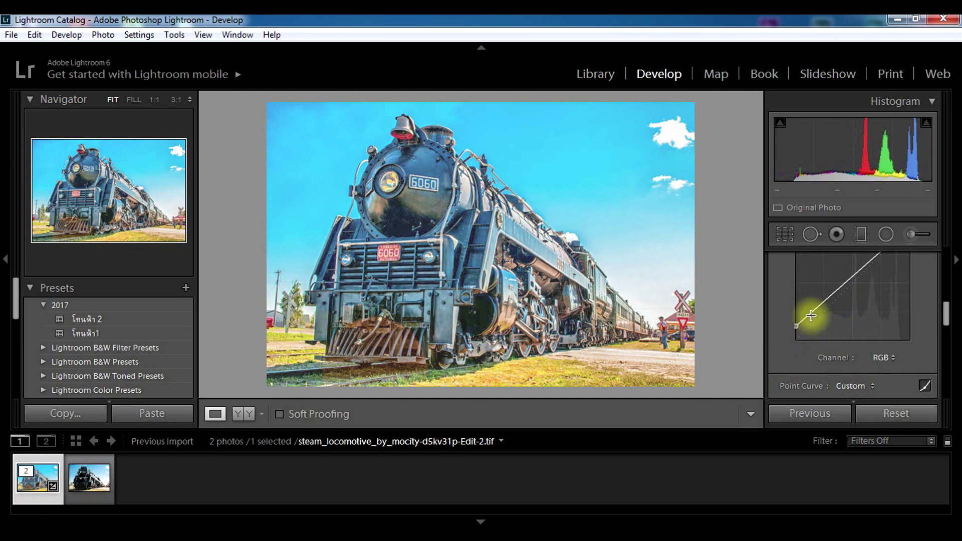
# - Add midtone, upper and lower curve points forming an S-curve, then compare before and after
pyautogui.moveTo(815, 309); pyautogui.dragTo(820, 314)
pyautogui.scroll(1, 907, 281)
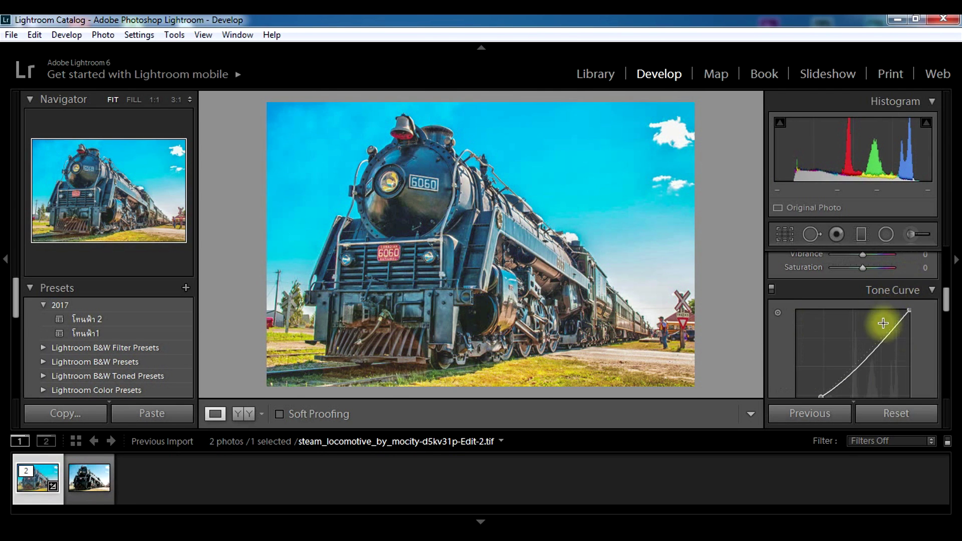
pyautogui.moveTo(880, 337); pyautogui.dragTo(881, 335)
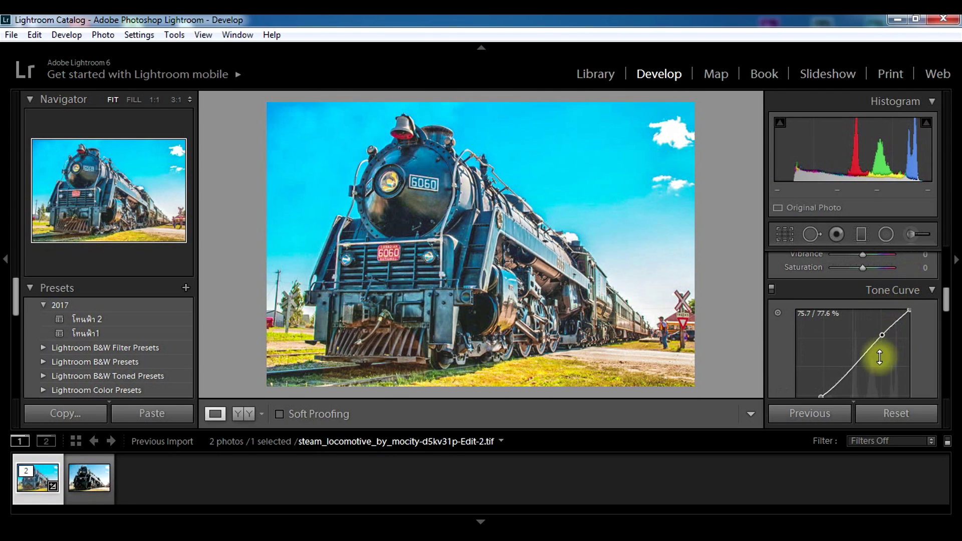
pyautogui.scroll(-1, 879, 350)
pyautogui.moveTo(822, 354); pyautogui.dragTo(822, 354)
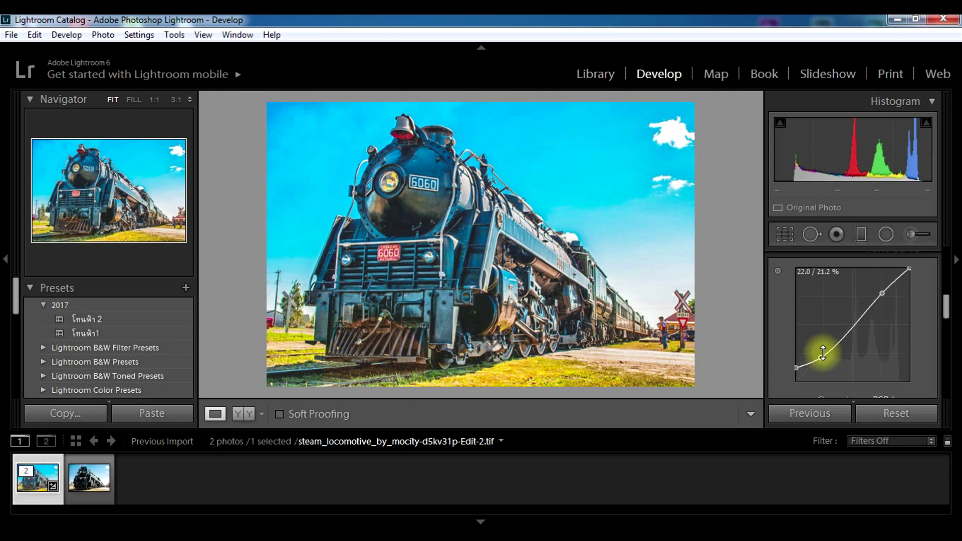
pyautogui.scroll(2, 824, 351)
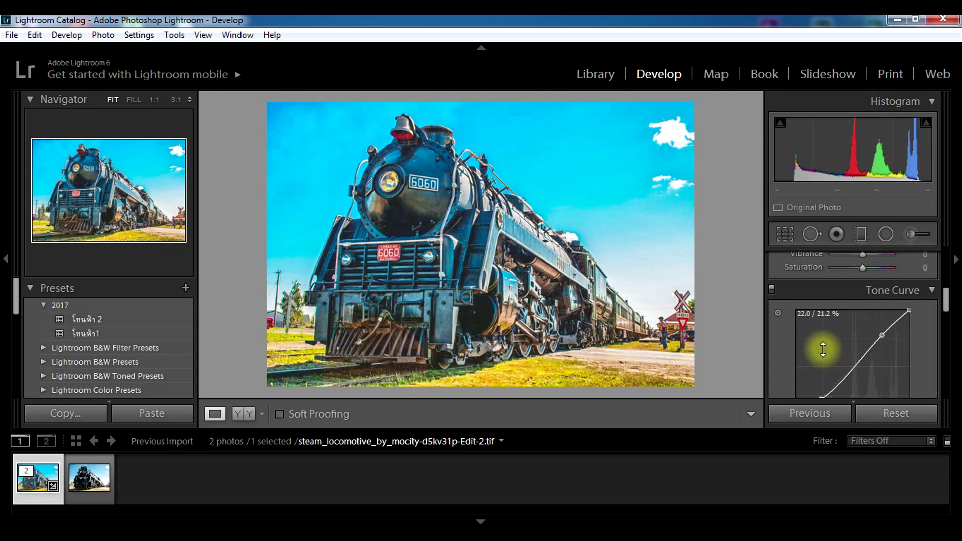
pyautogui.click(770, 289)
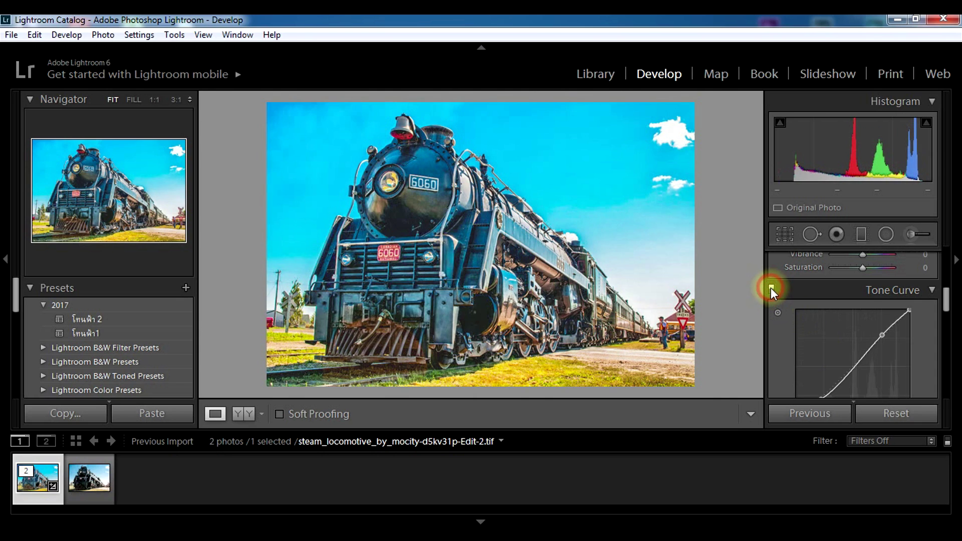